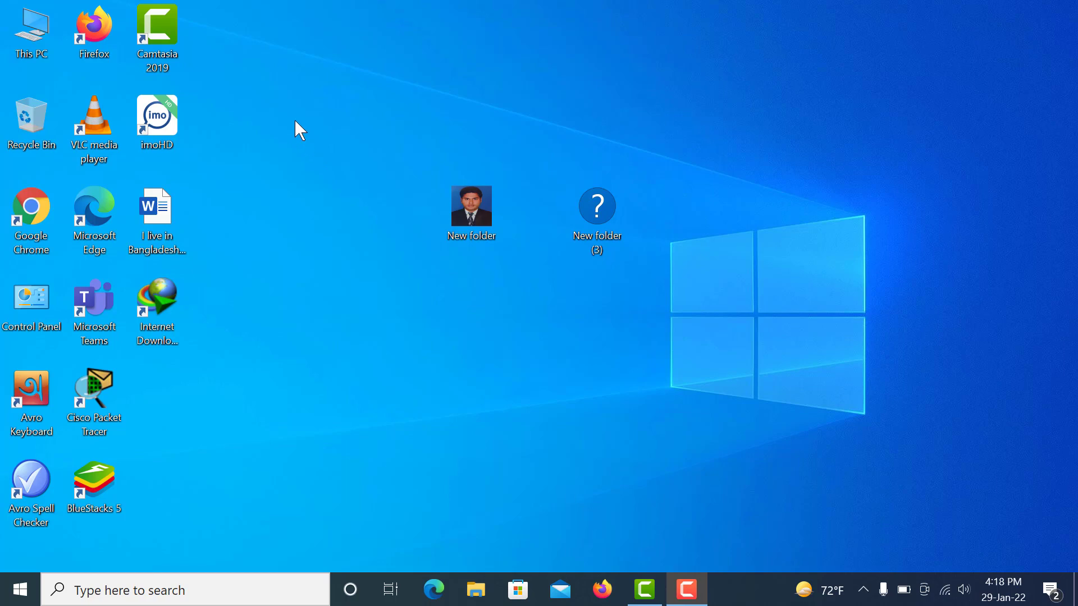
Open This PC and check Local Disk (C:), which has 34.9 GB free of 100 GB.
{"action": "left_click", "coordinate": [37, 45]}
{"action": "double_click", "coordinate": [37, 45]}
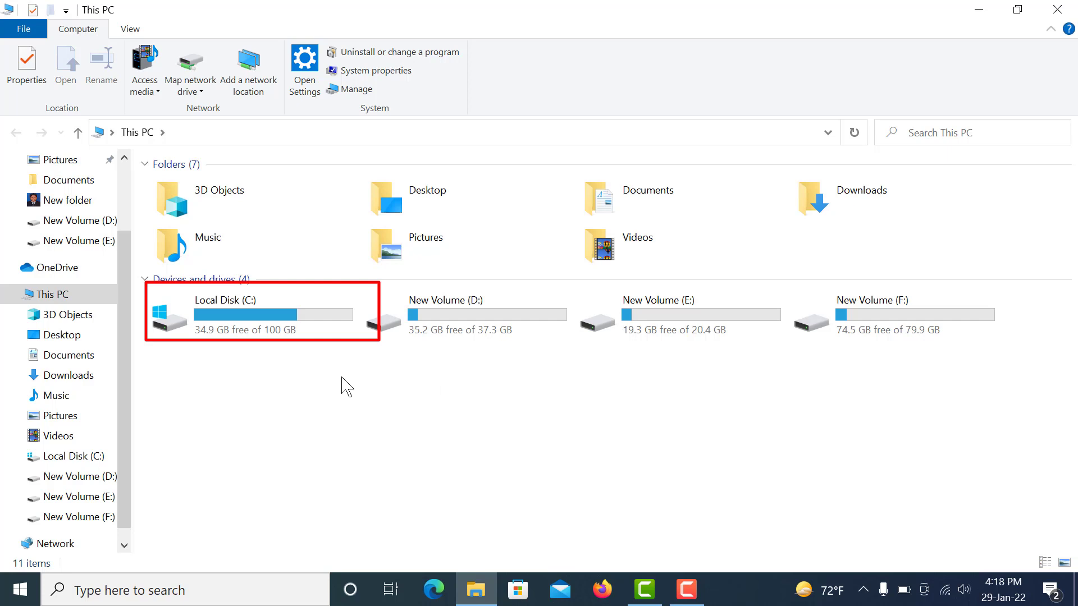
{"action": "mouse_move", "coordinate": [278, 343]}
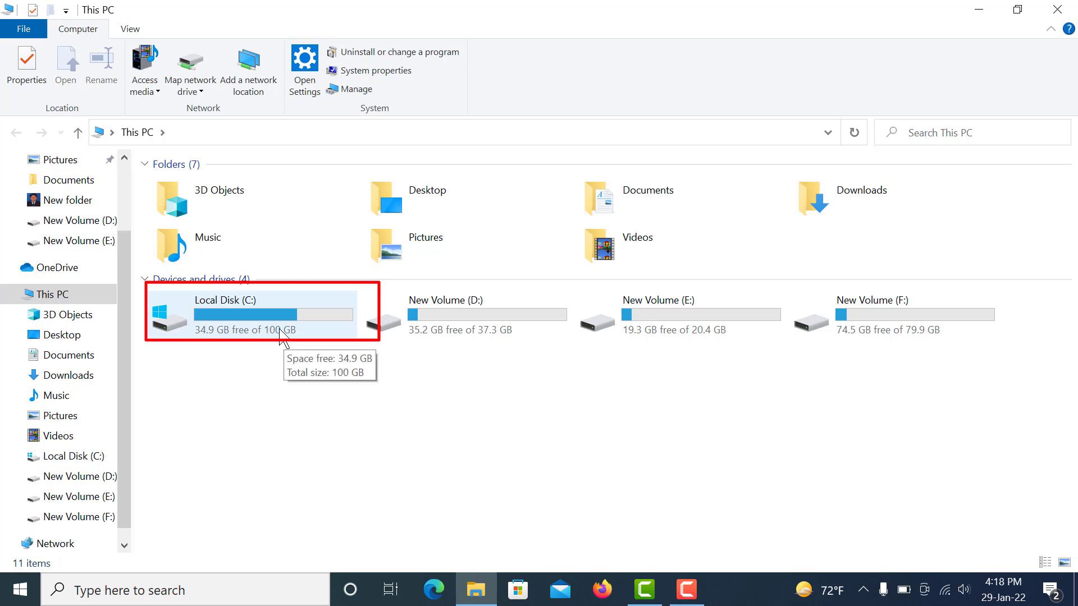
Open Disk Management in a maximized Computer Management window and select the 100.48 GB C: partition.
{"action": "right_click", "coordinate": [60, 303]}
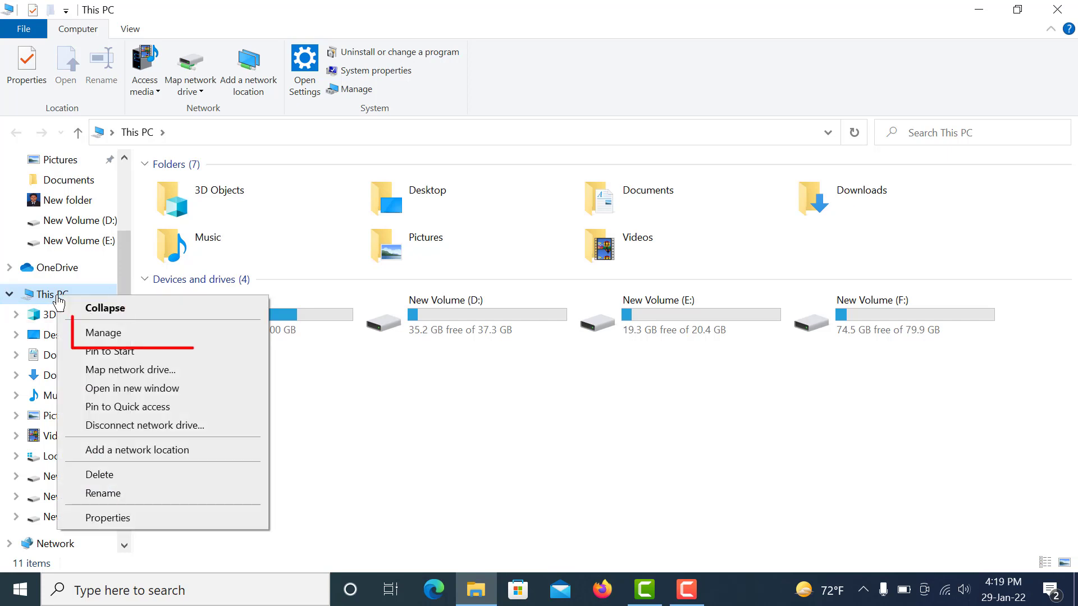
{"action": "left_click", "coordinate": [121, 337]}
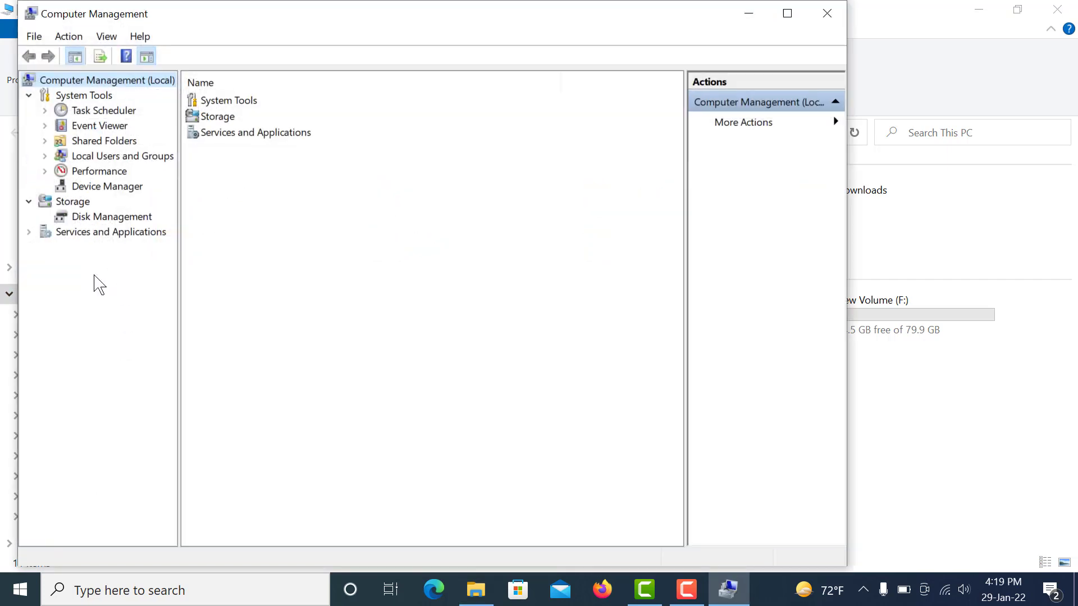
{"action": "left_click", "coordinate": [84, 218]}
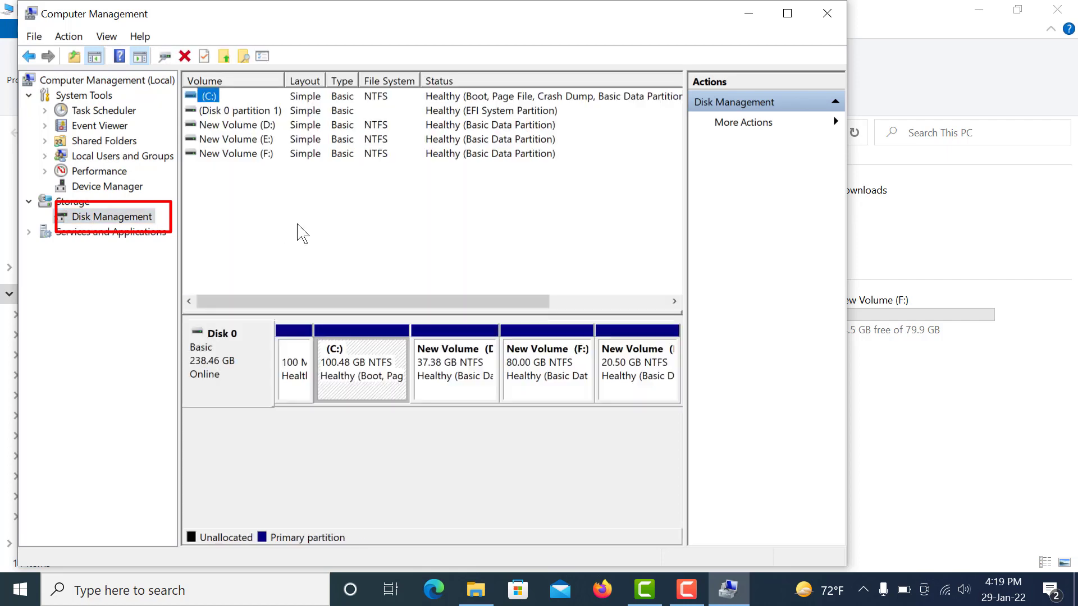
{"action": "left_click", "coordinate": [787, 13]}
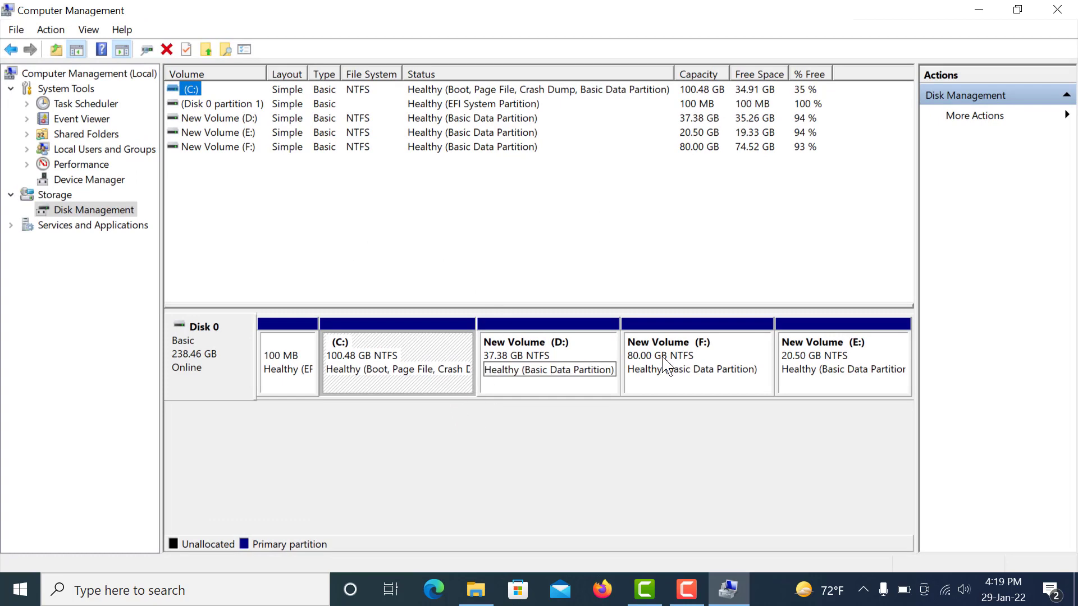
{"action": "left_click", "coordinate": [375, 351]}
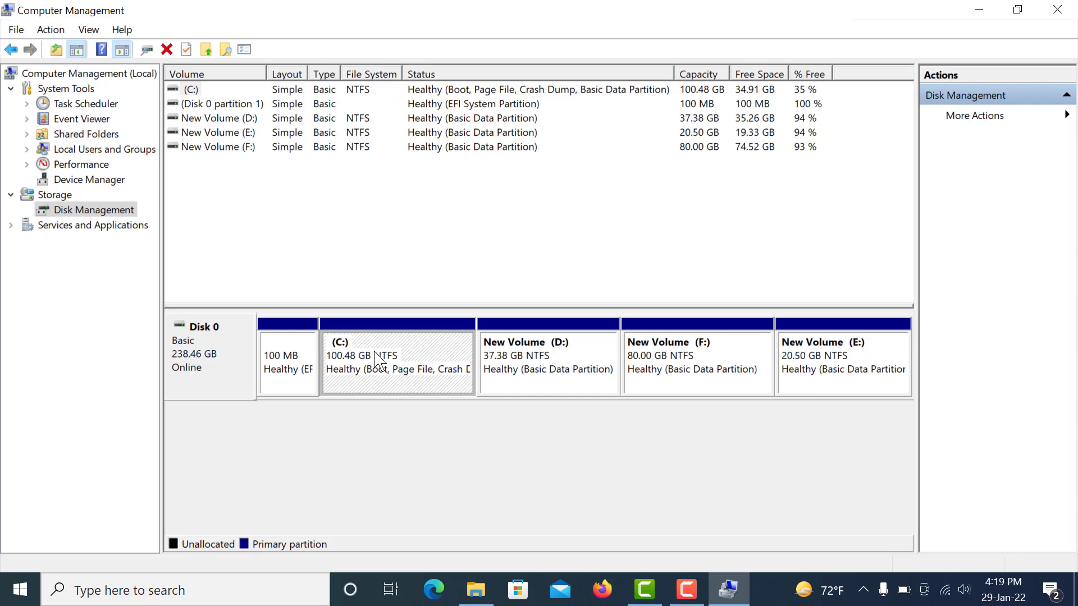
Confirm Extend Volume is greyed out for C:, then return to File Explorer's drive list.
{"action": "right_click", "coordinate": [375, 352]}
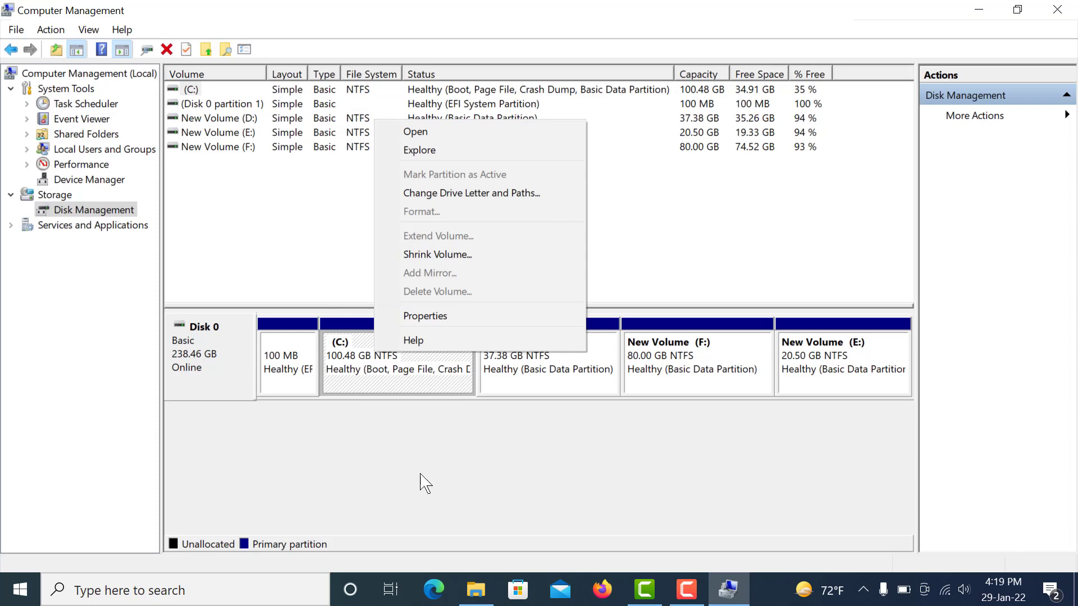
{"action": "left_click", "coordinate": [474, 598]}
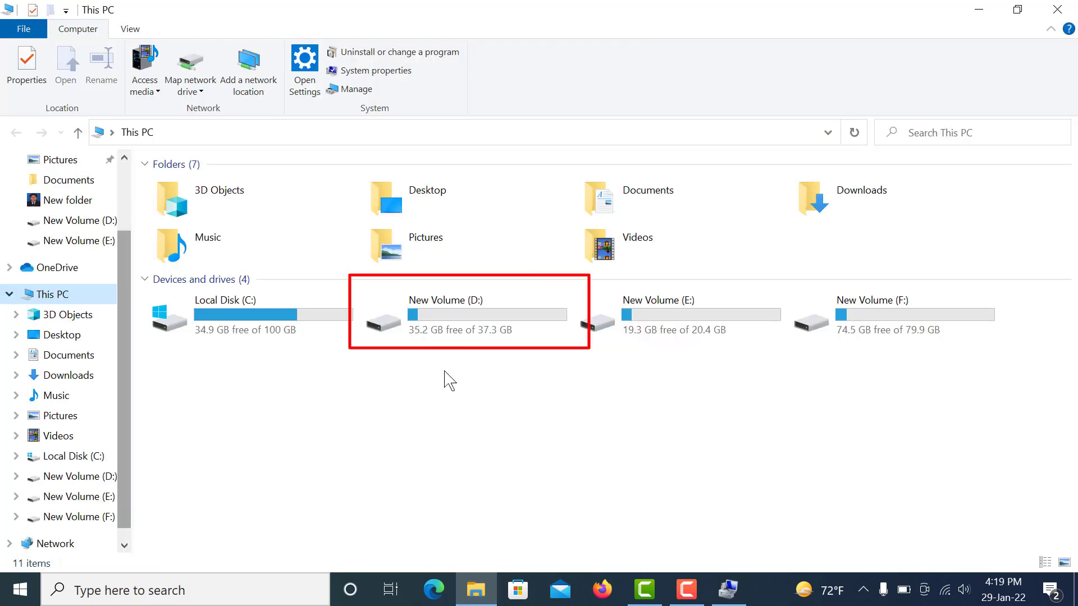
Copy the software, Untitled Project and Untitled Project2 folders from D: onto New Volume (E:).
{"action": "left_click", "coordinate": [454, 330]}
{"action": "double_click", "coordinate": [454, 330]}
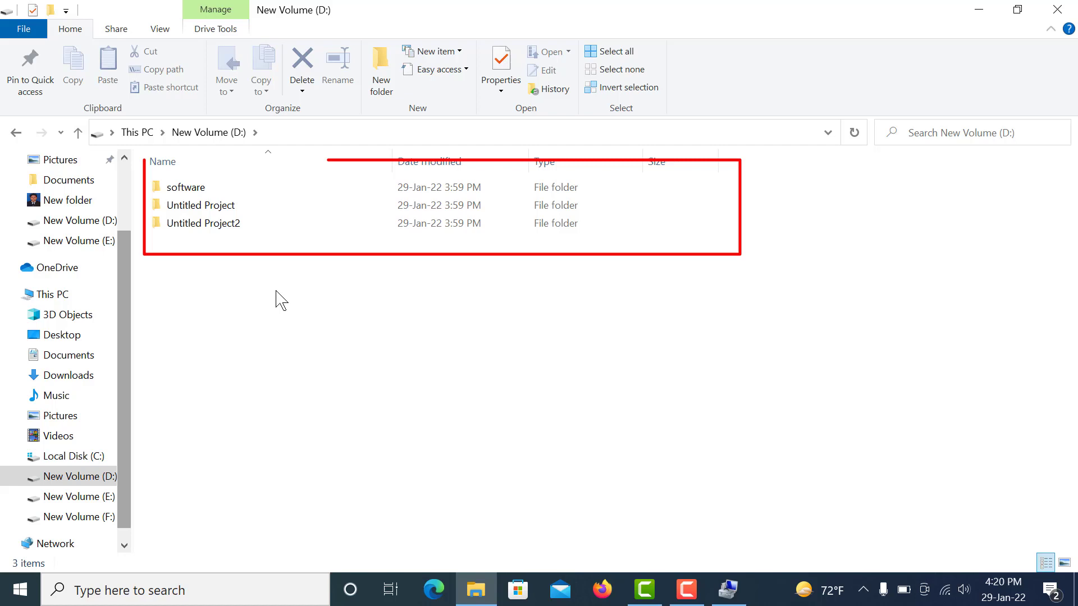
{"action": "key", "text": "ctrl+a"}
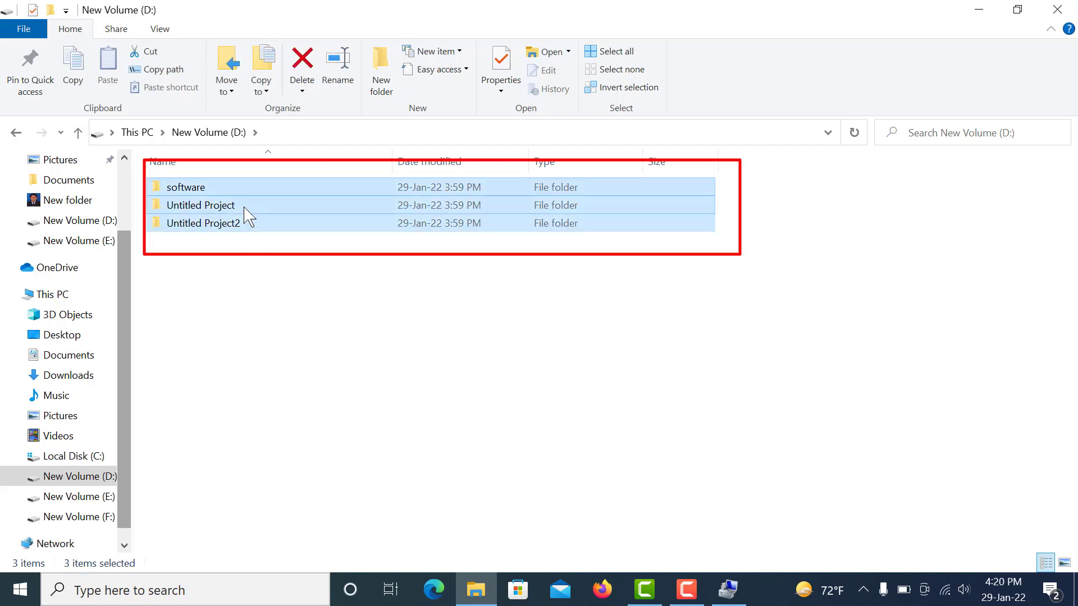
{"action": "key", "text": "ctrl+c"}
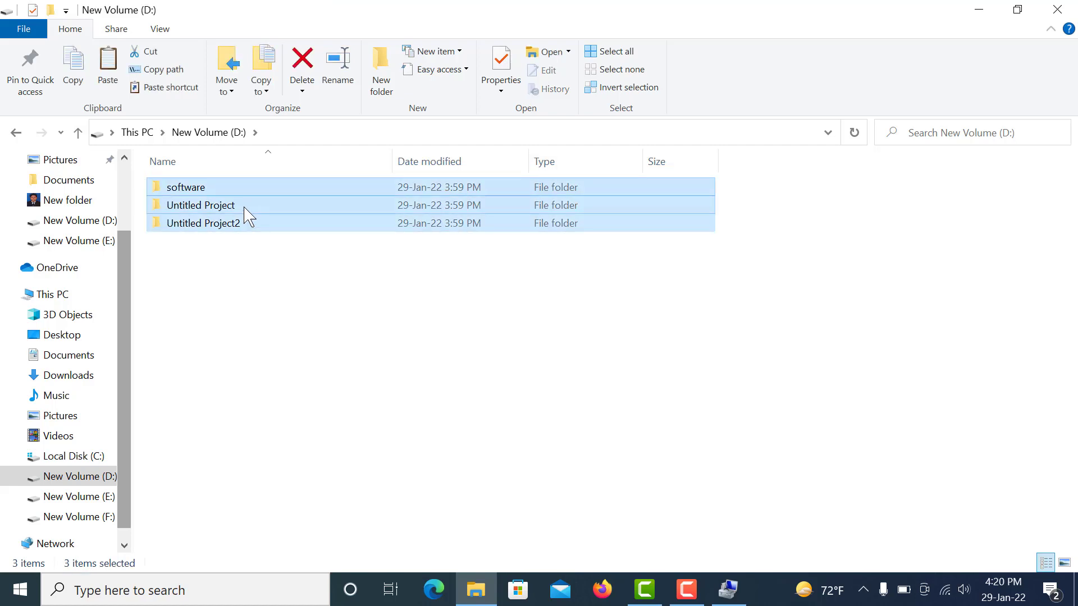
{"action": "left_click", "coordinate": [47, 297]}
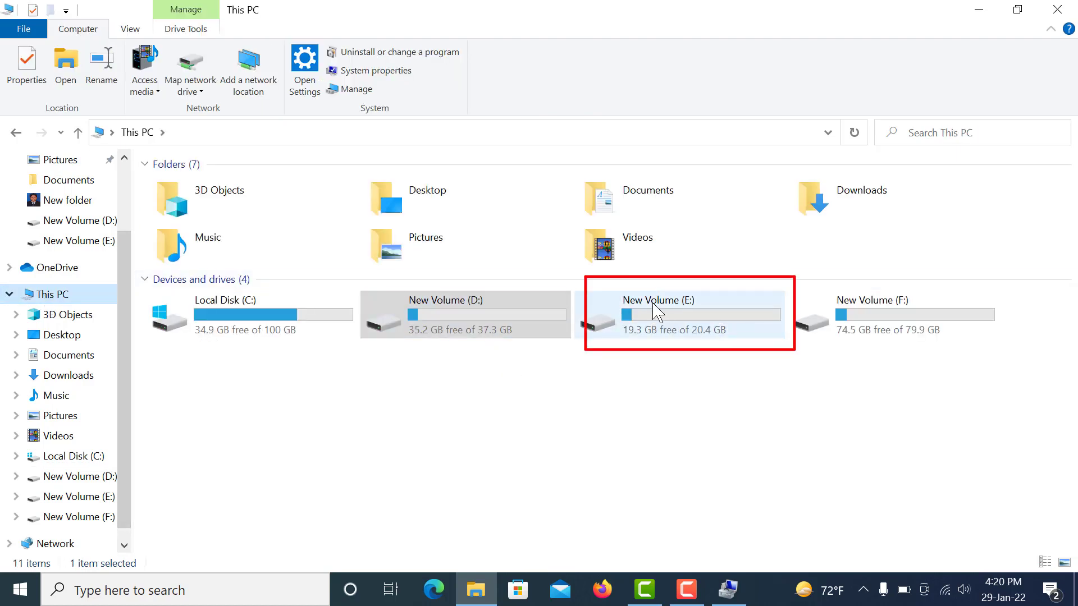
{"action": "right_click", "coordinate": [658, 312]}
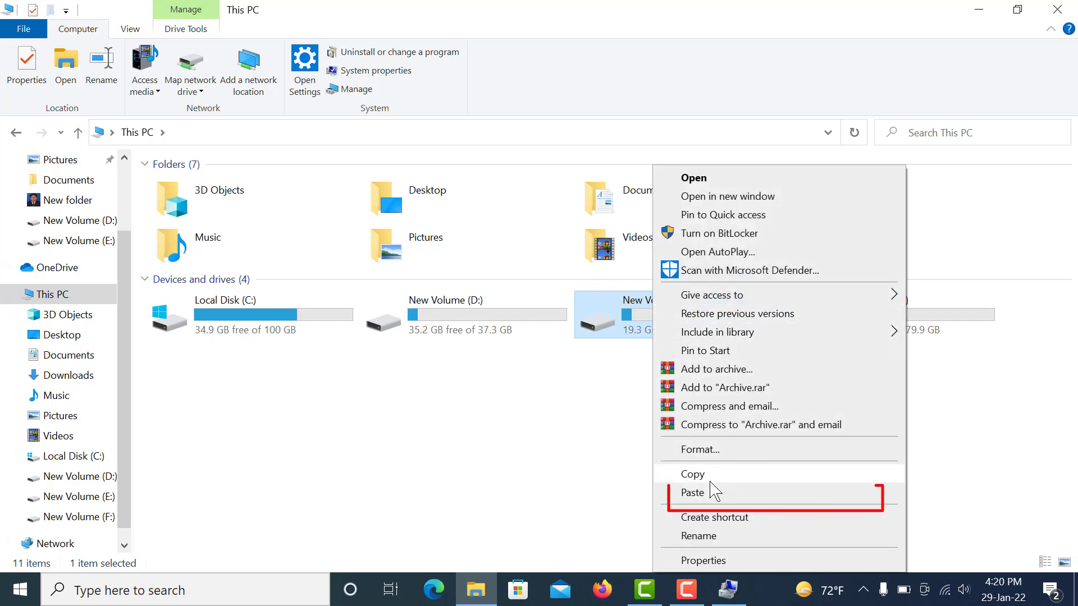
{"action": "left_click", "coordinate": [705, 492]}
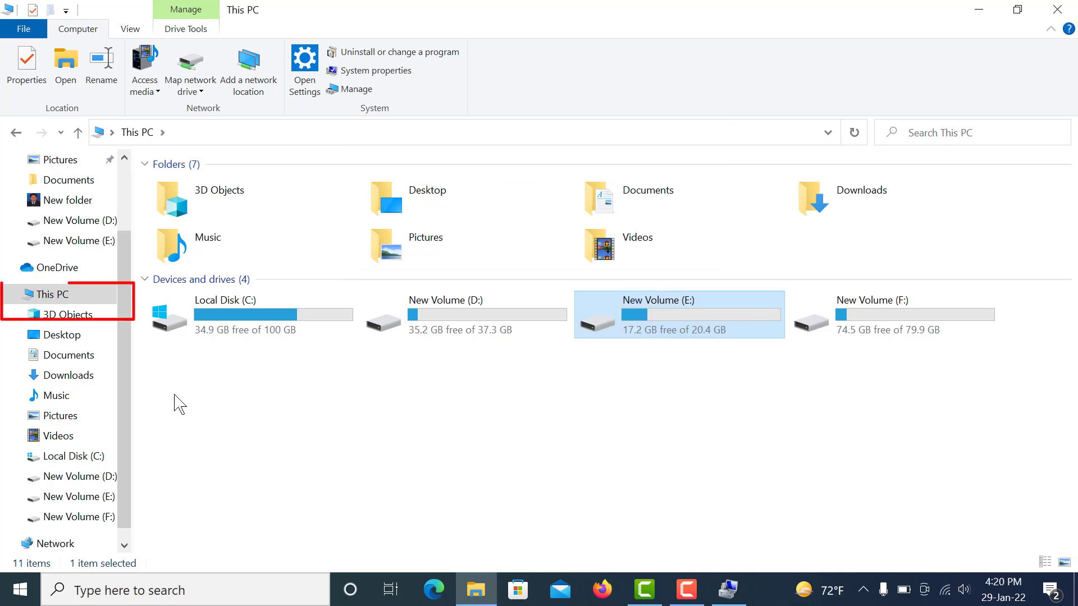
Reopen Disk Management in a maximized Computer Management window and select New Volume (D:).
{"action": "right_click", "coordinate": [42, 298]}
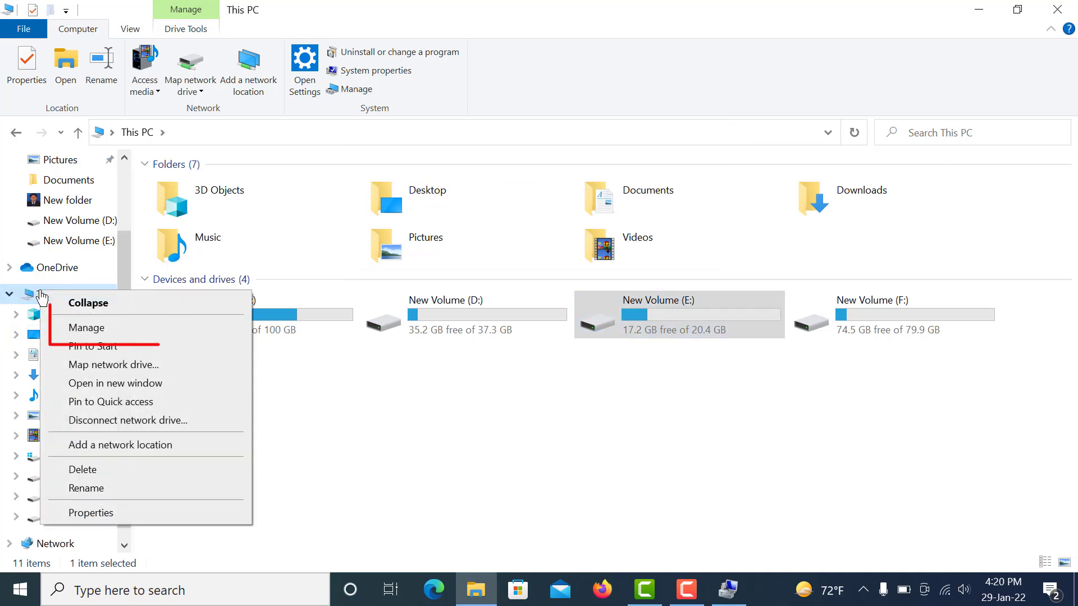
{"action": "left_click", "coordinate": [94, 329]}
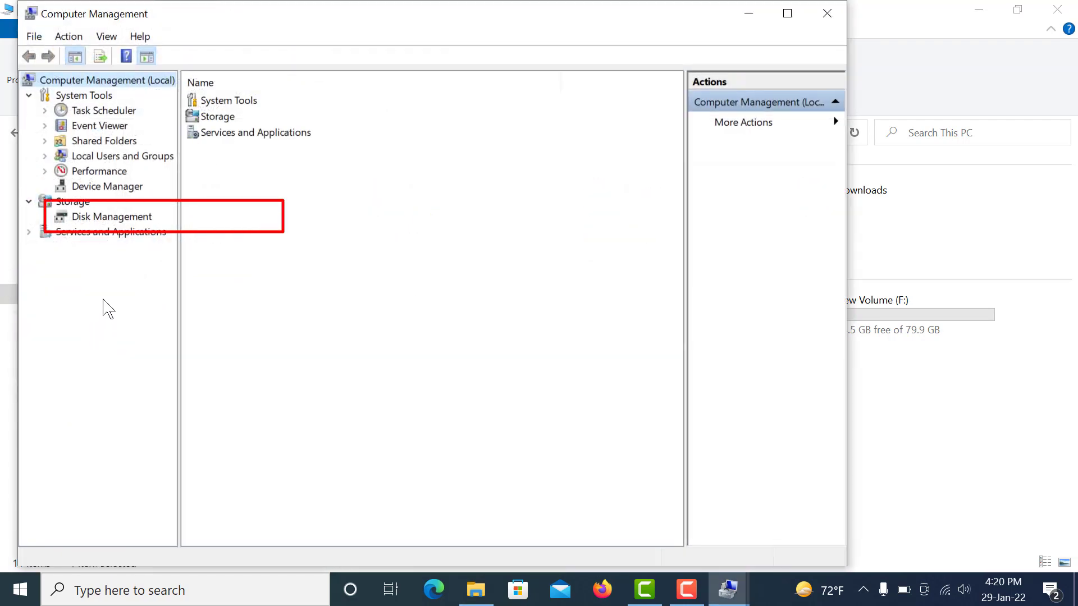
{"action": "left_click", "coordinate": [101, 218]}
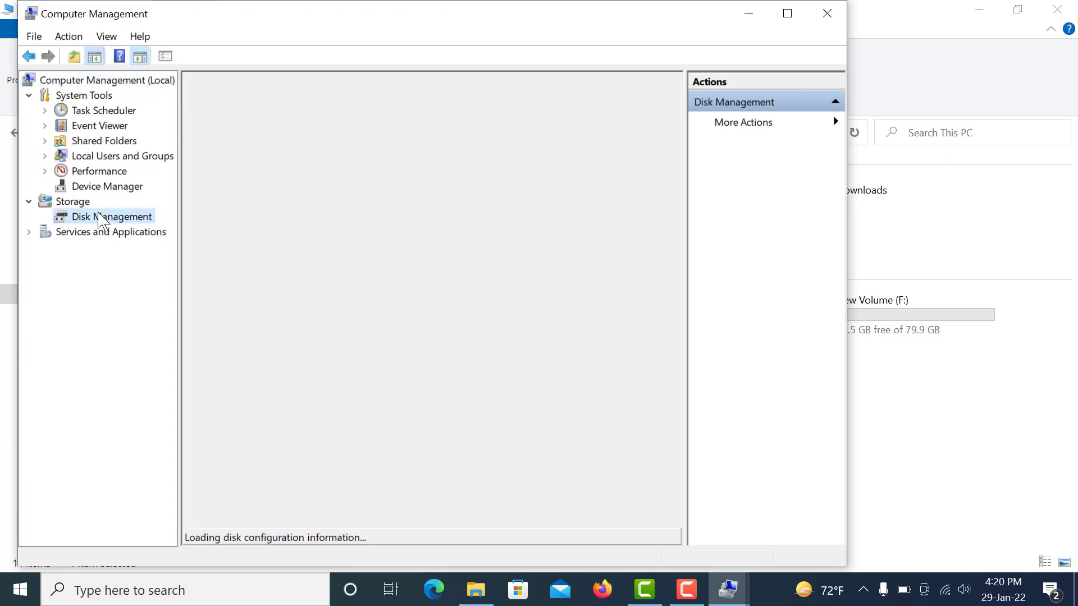
{"action": "left_click", "coordinate": [786, 13]}
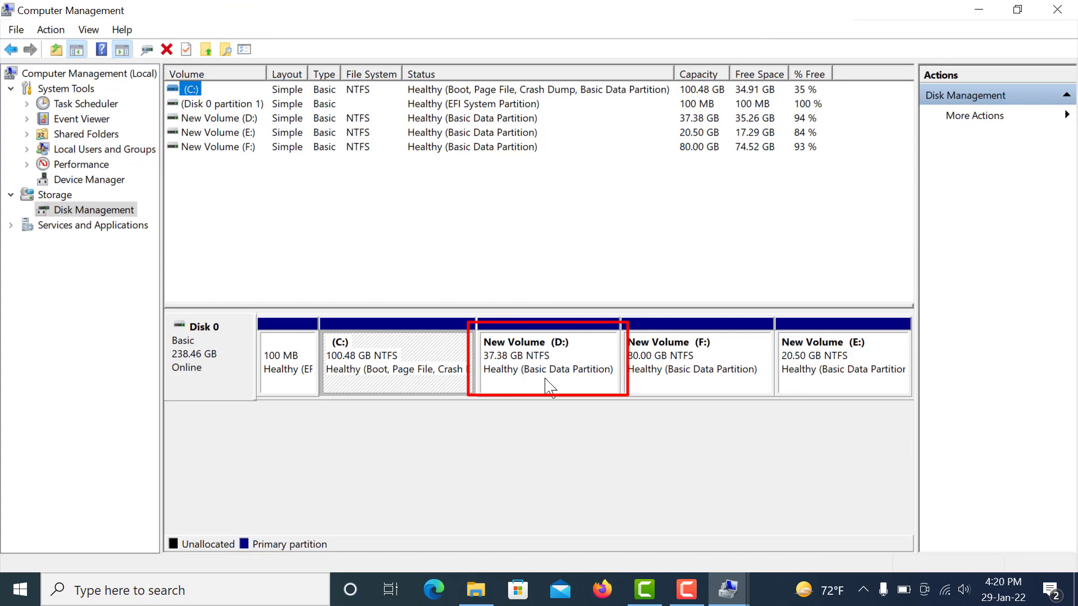
{"action": "left_click", "coordinate": [542, 360]}
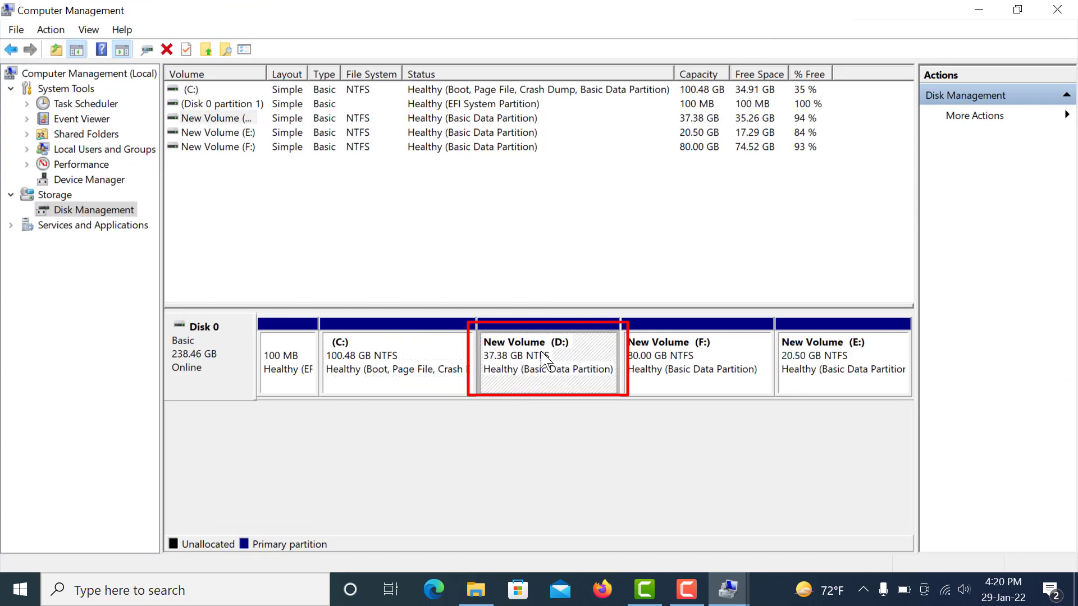
Delete the 37.38 GB New Volume (D:) partition and confirm the deletion.
{"action": "right_click", "coordinate": [543, 360]}
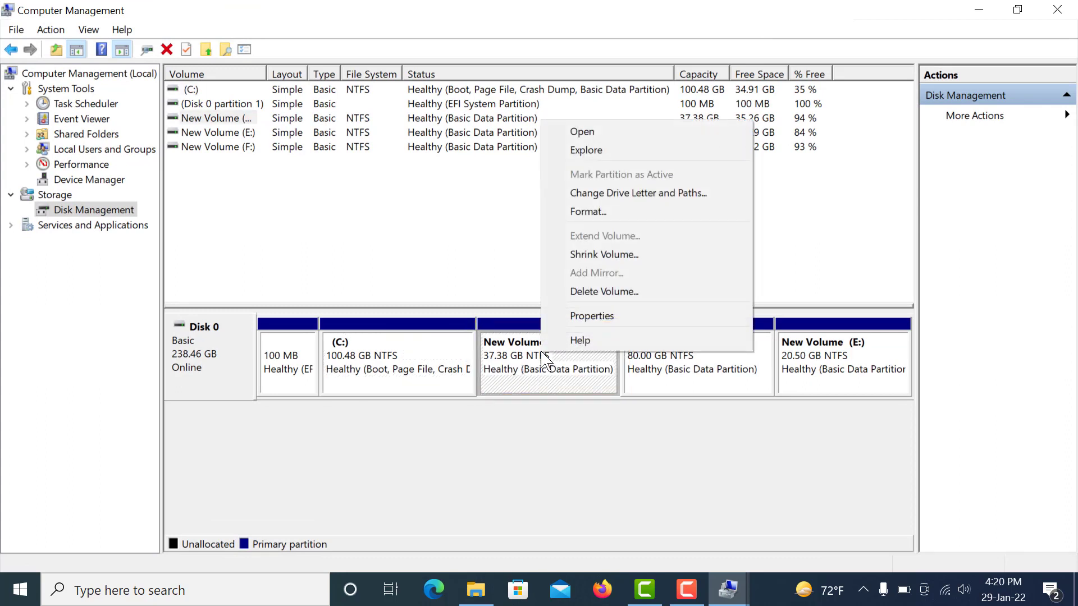
{"action": "left_click", "coordinate": [611, 292]}
{"action": "left_click", "coordinate": [608, 406]}
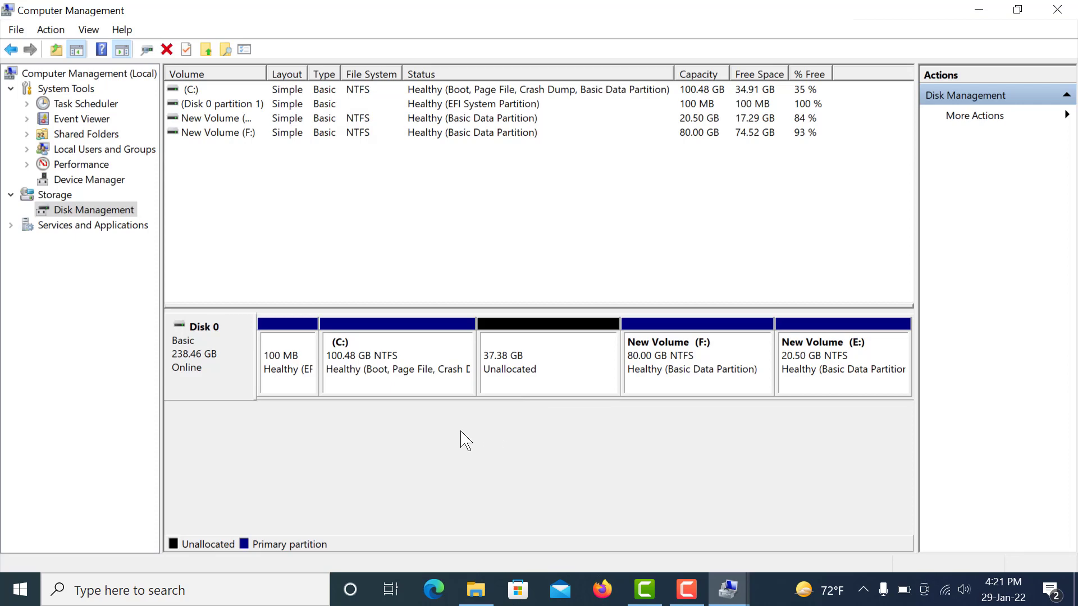
Extend C: with all 38279 MB of unallocated space, growing it to 137.86 GB.
{"action": "left_click", "coordinate": [377, 364]}
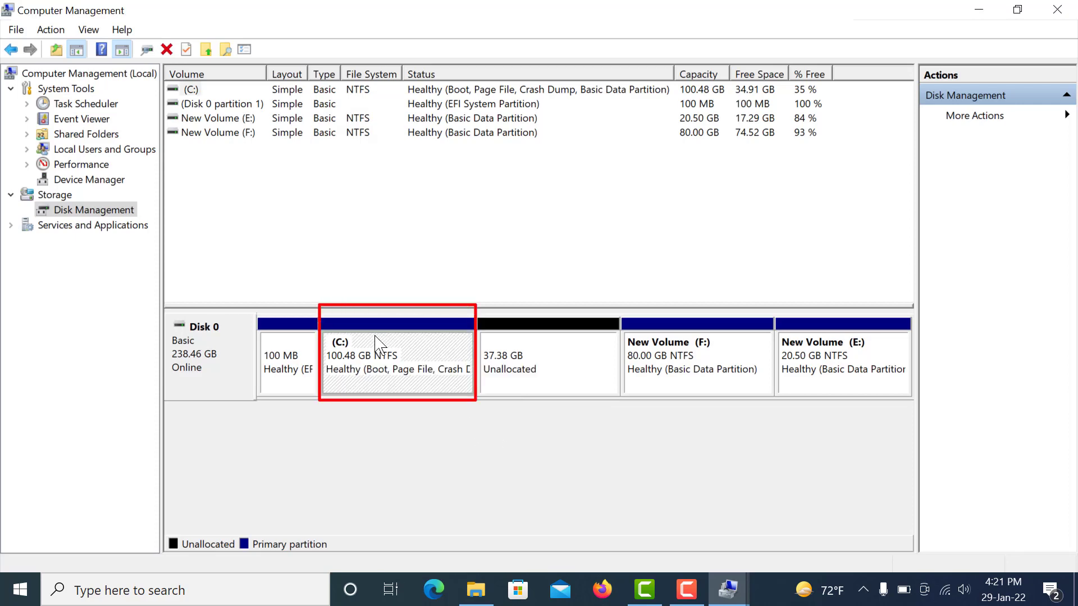
{"action": "right_click", "coordinate": [377, 364]}
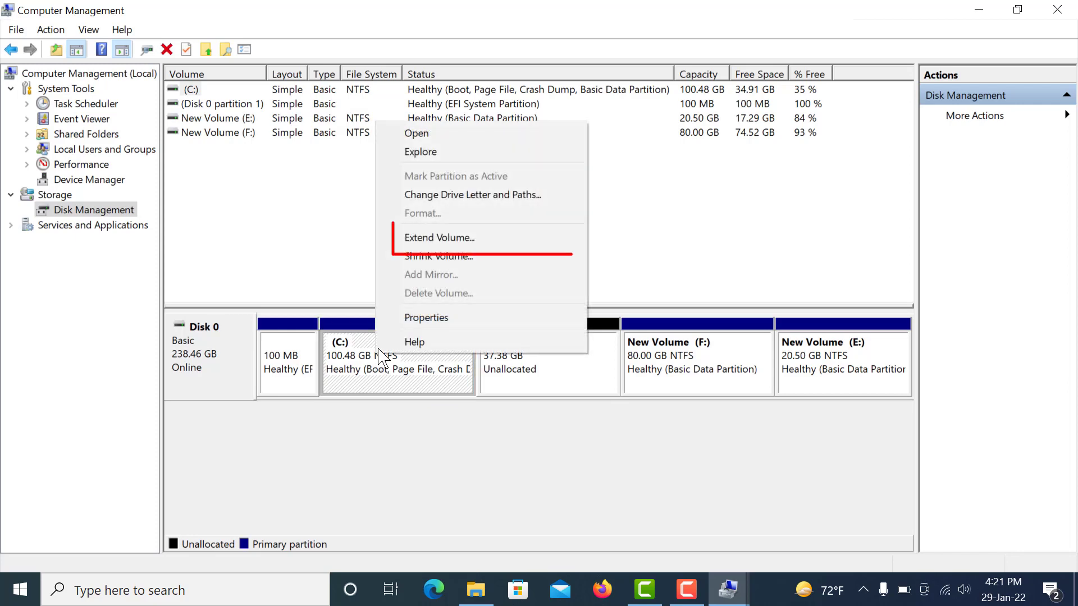
{"action": "left_click", "coordinate": [465, 243]}
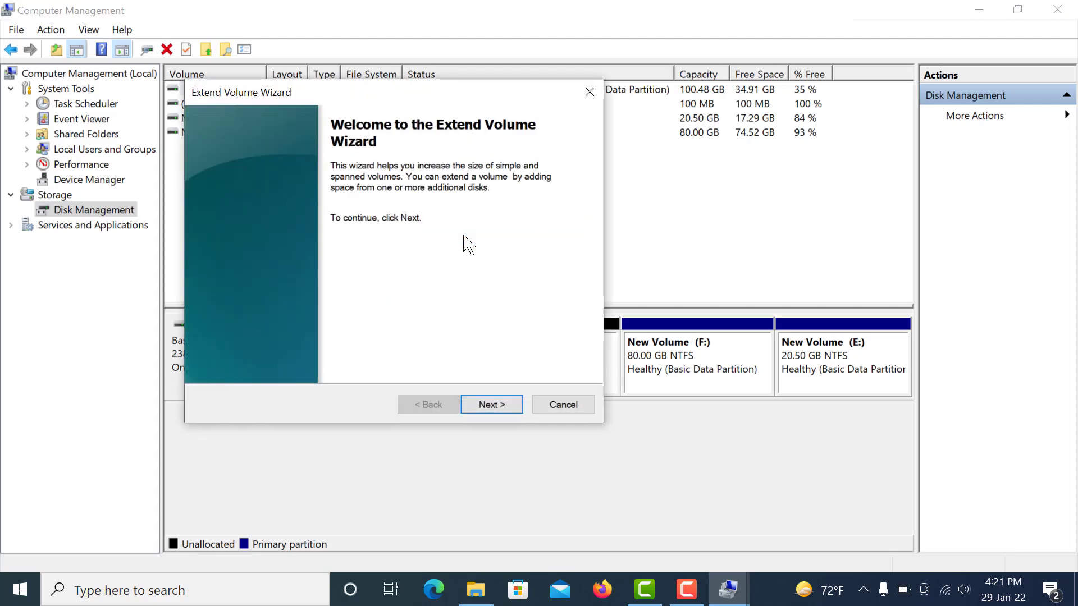
{"action": "left_click", "coordinate": [491, 405]}
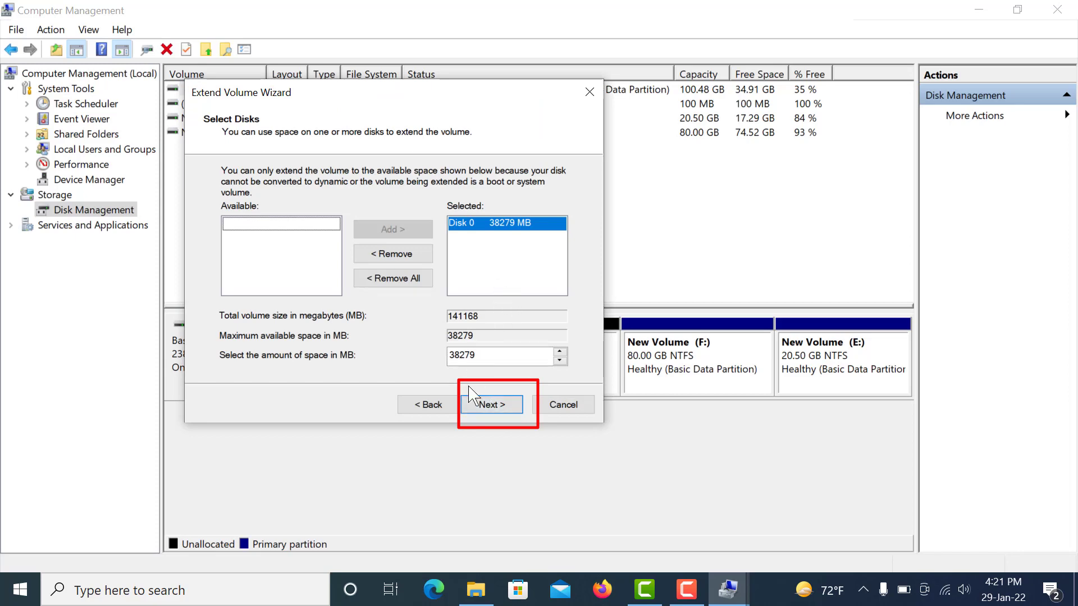
{"action": "left_click", "coordinate": [499, 409]}
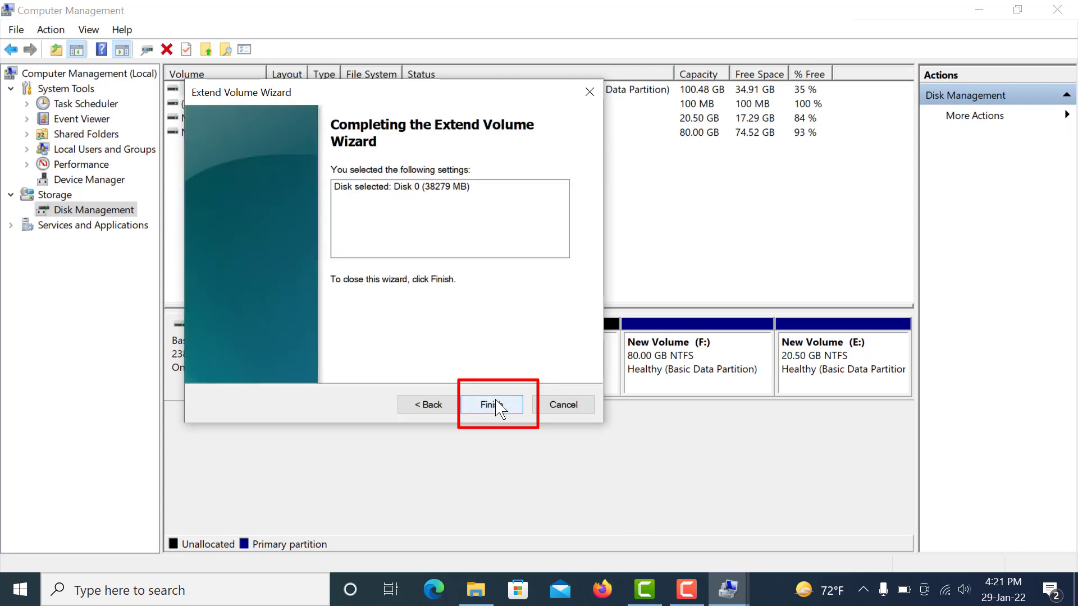
{"action": "left_click", "coordinate": [499, 405]}
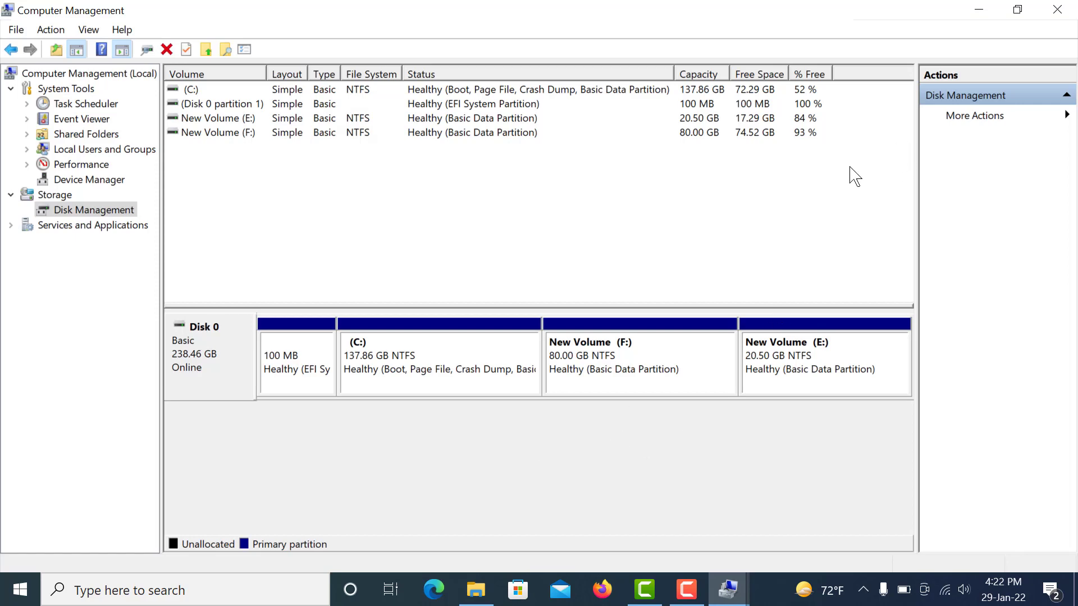
Switch to File Explorer to review the drives, then close that window.
{"action": "key", "text": "alt+Tab"}
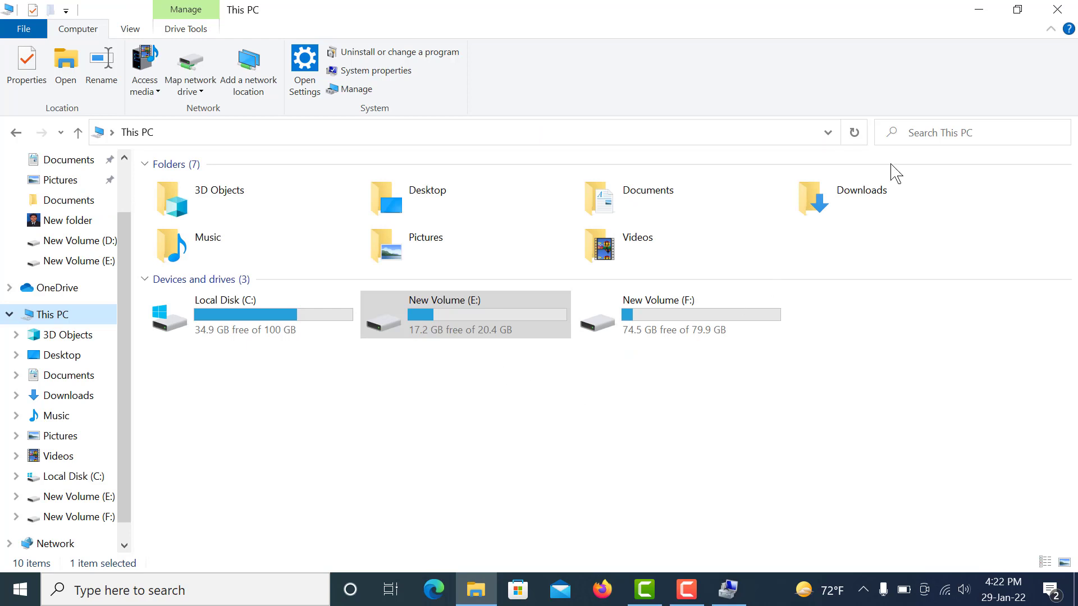
{"action": "left_click", "coordinate": [1057, 9]}
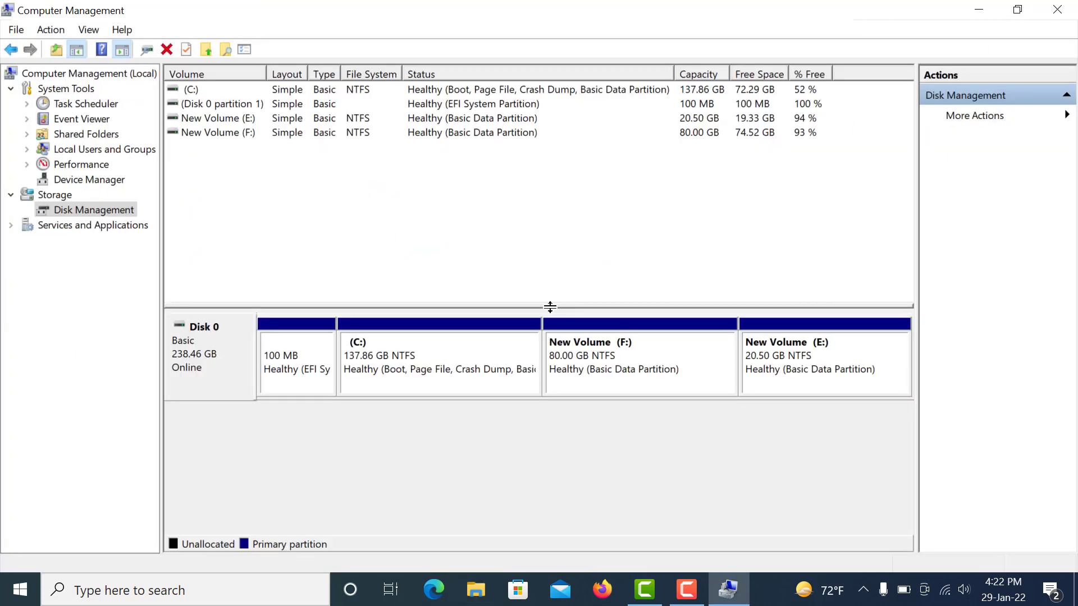